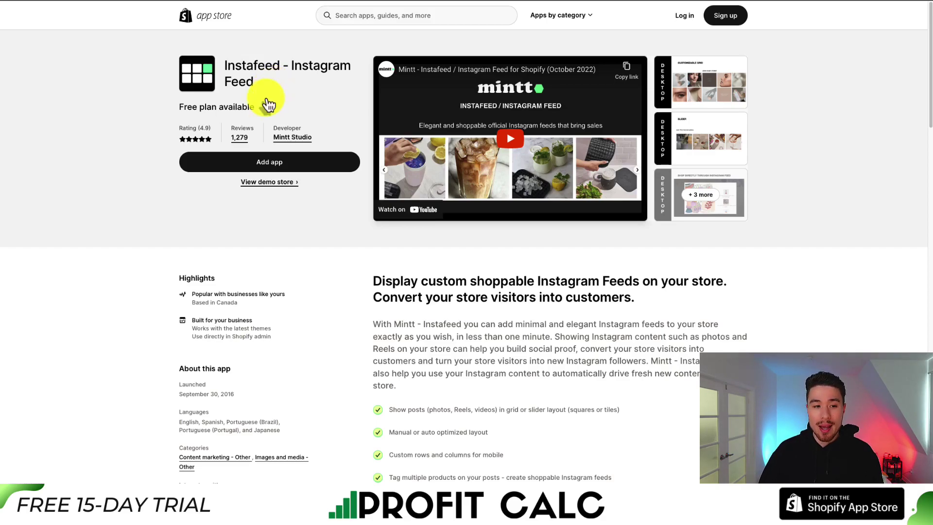
- Click Add app on the Instafeed - Instagram Feed App Store listing to begin installation
left_click(234, 170)
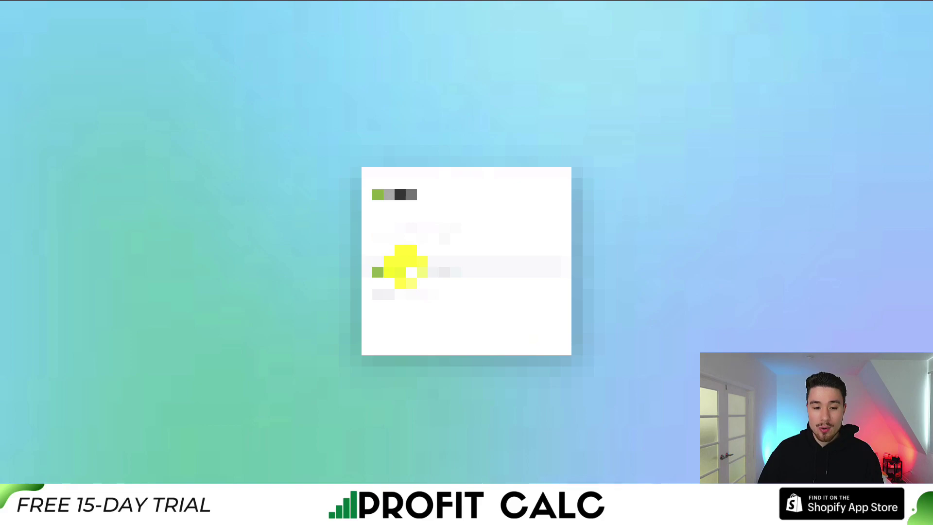
- Pick the store account, accept Instagram cookies, and grant Mintt Studio profile and media access
left_click(406, 266)
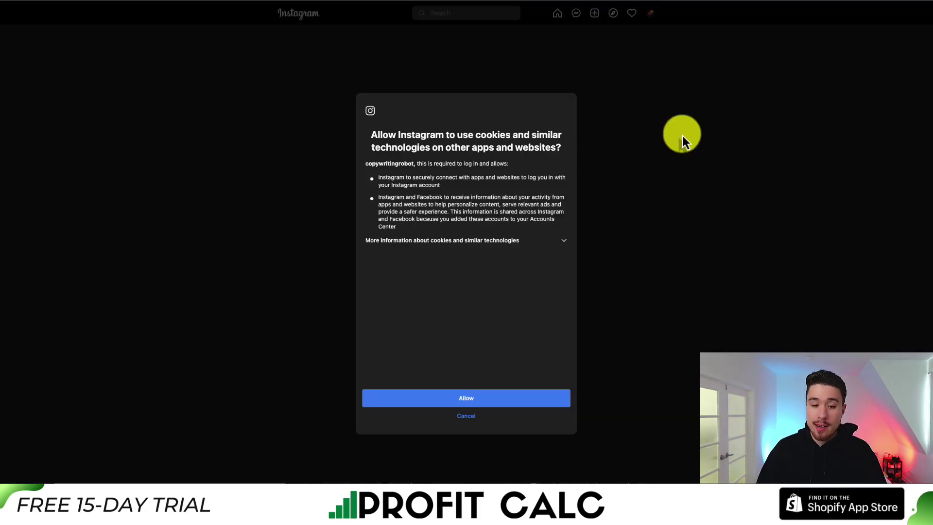
left_click(544, 402)
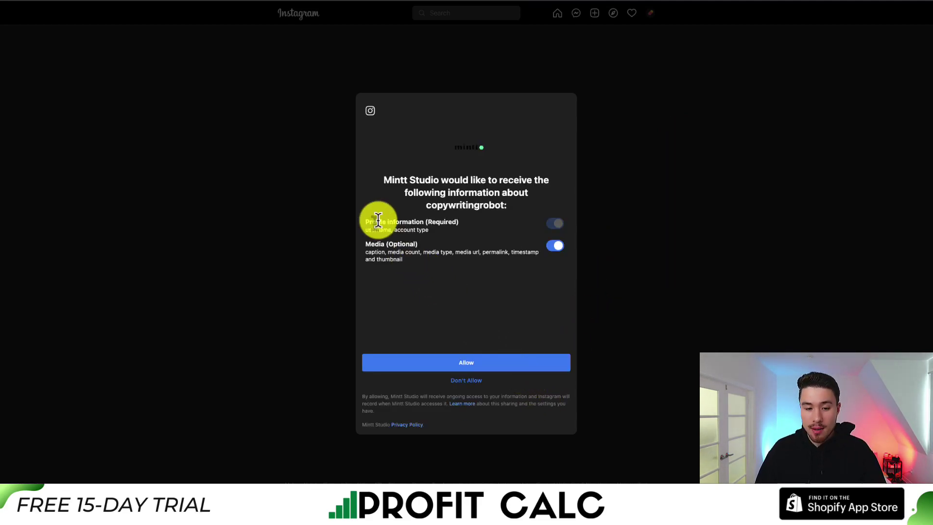
left_click(390, 362)
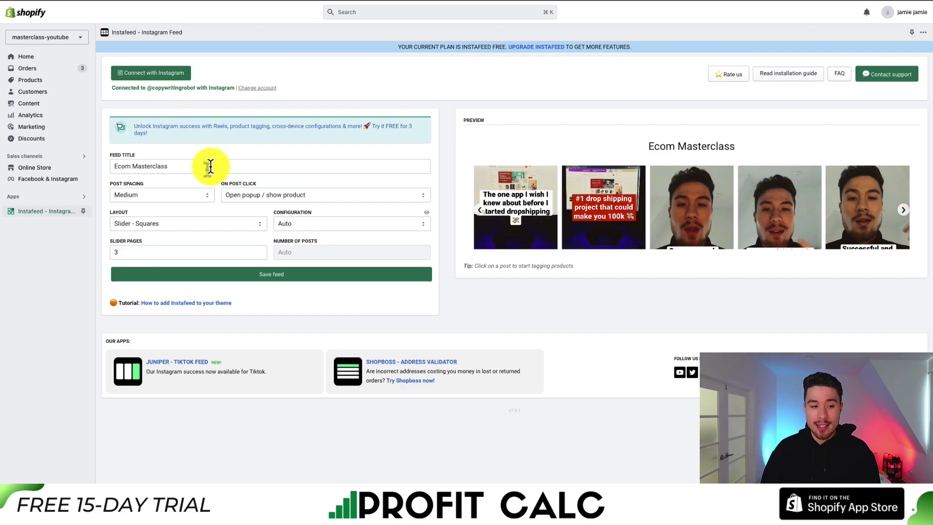
- Set post spacing to Large and keep Open popup / show product as the click behaviour
left_click_drag(210, 167, 125, 161)
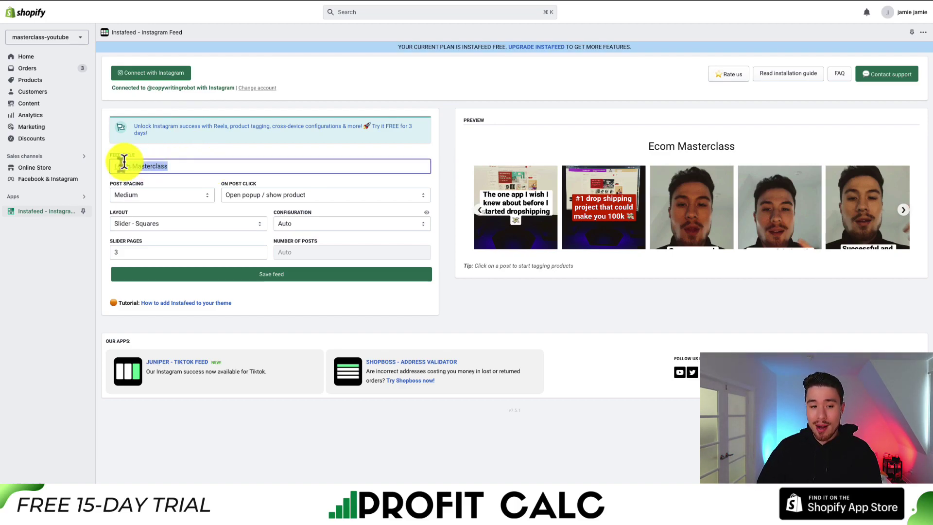
left_click(126, 194)
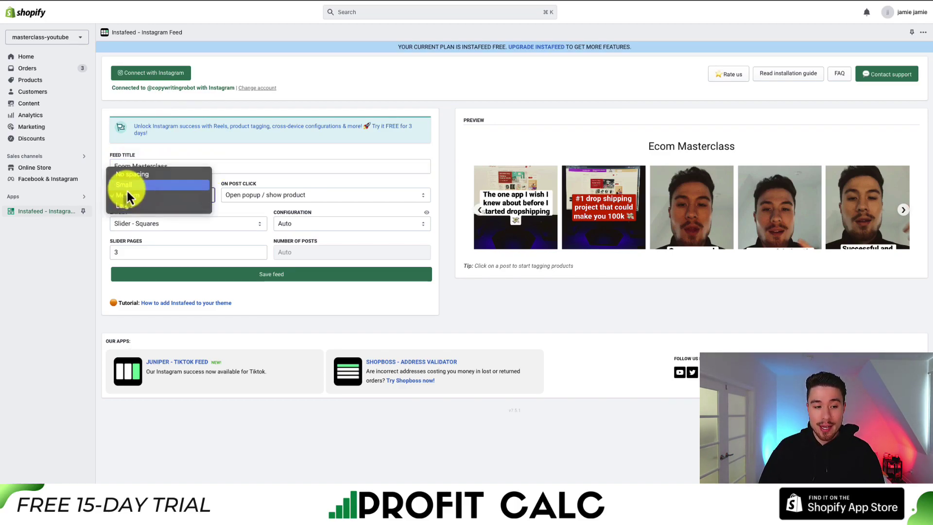
left_click(126, 187)
left_click(191, 198)
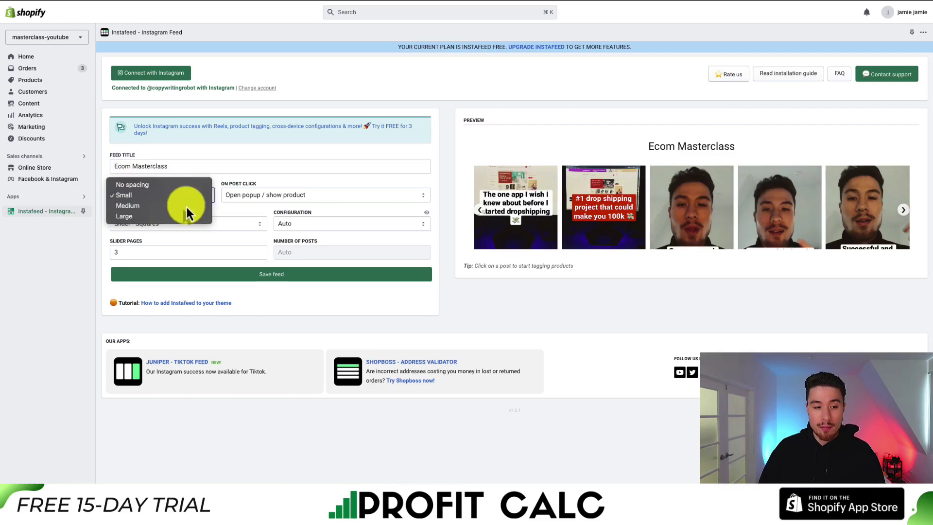
left_click(163, 202)
left_click(160, 197)
left_click(161, 202)
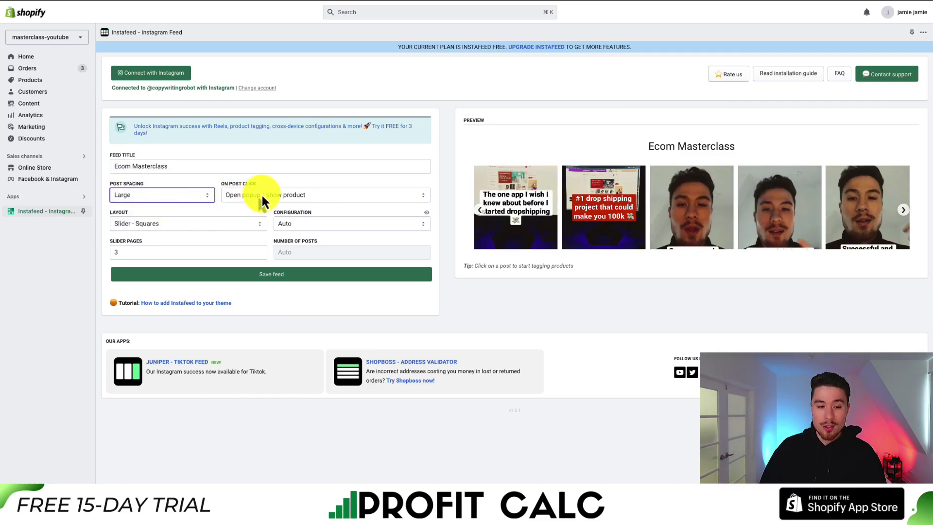
left_click(262, 194)
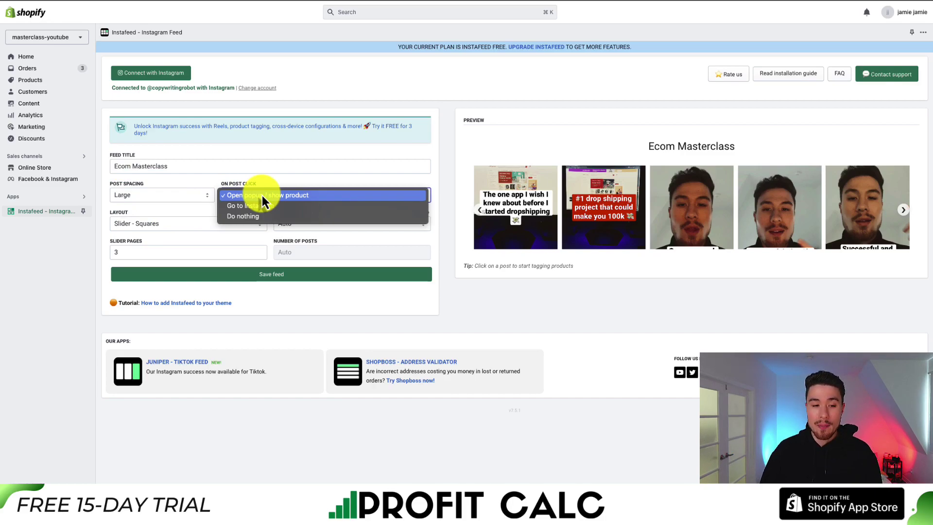
key("Down")
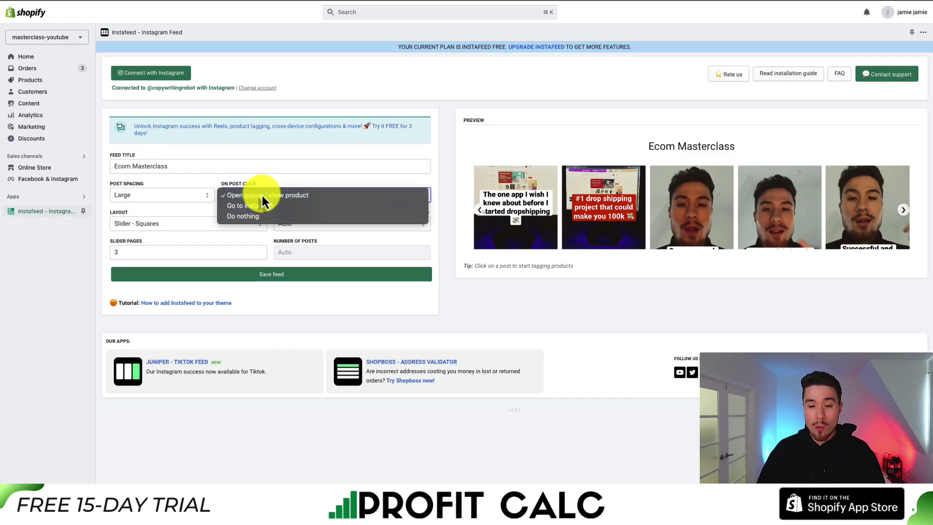
left_click(573, 312)
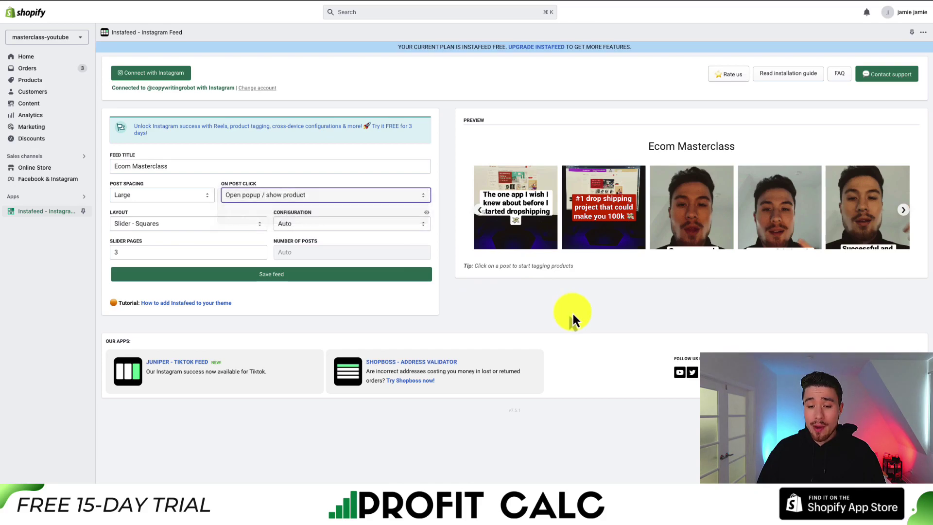
- Choose the Grid - Squares layout, set the number of rows to 6, and save the feed
left_click(165, 224)
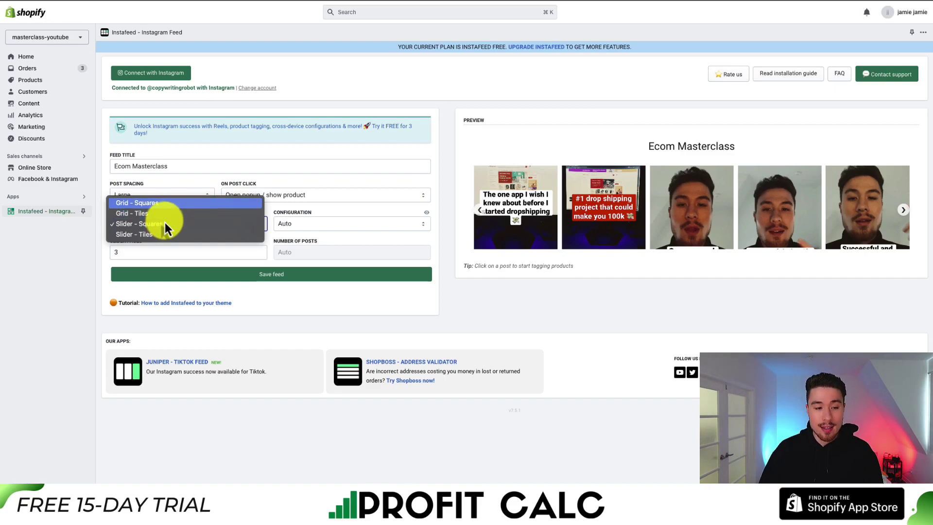
left_click(165, 204)
left_click(155, 225)
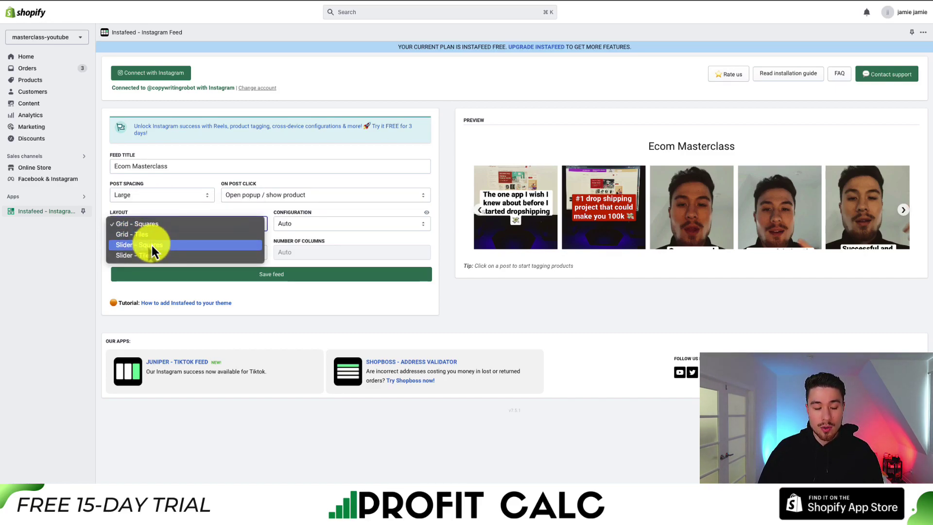
key("Down")
key("Up")
key("Up")
key("Up")
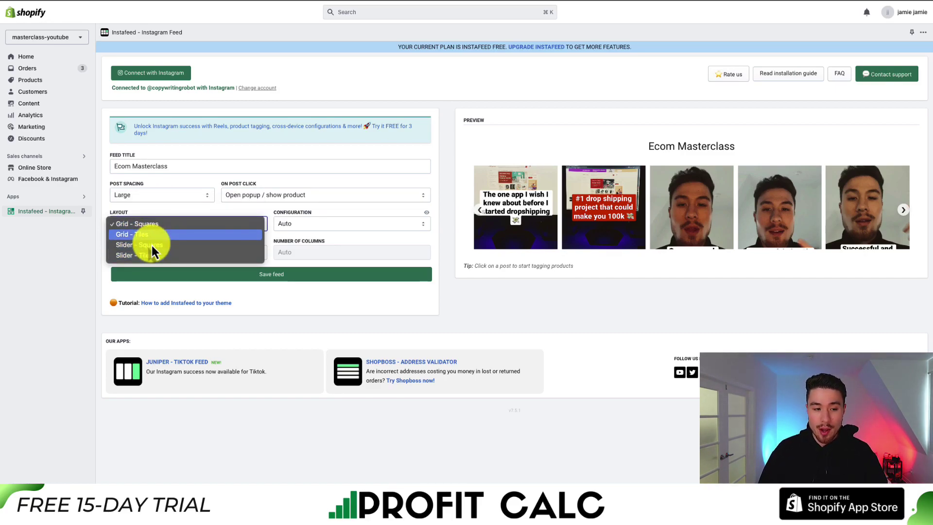
key("Return")
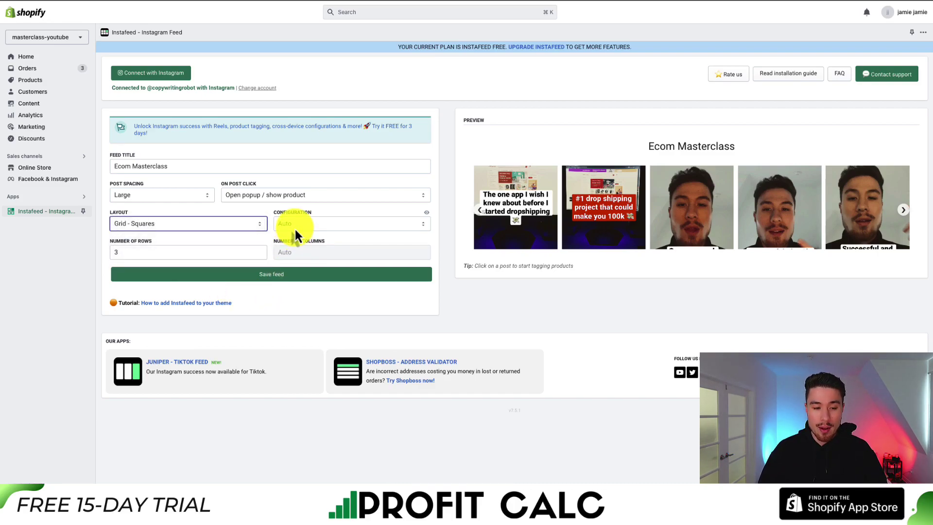
double_click(203, 252)
type("6")
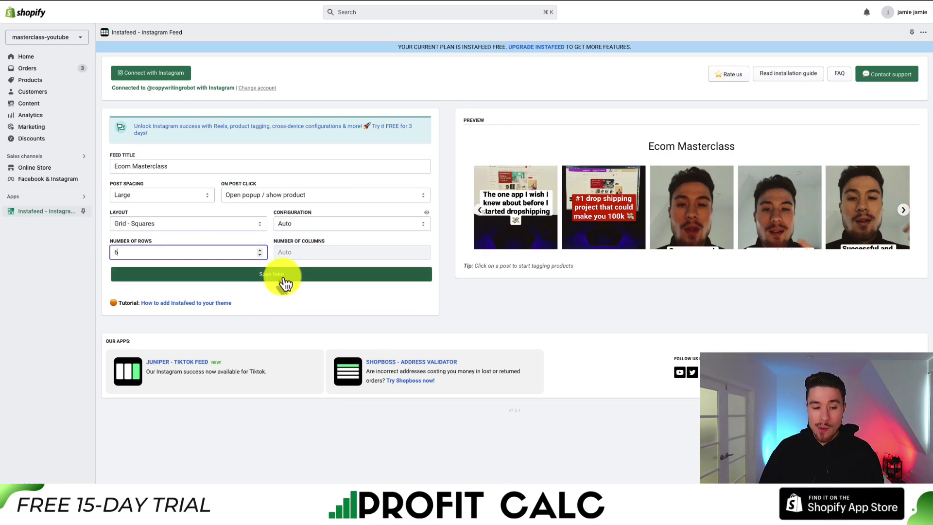
left_click(301, 279)
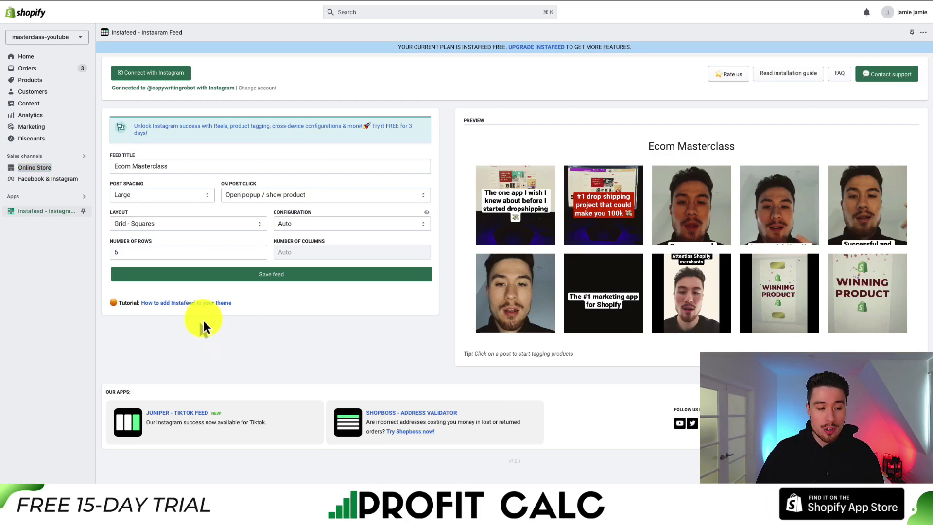
- Go to Online Store > Themes from the Shopify admin sidebar
left_click(39, 168)
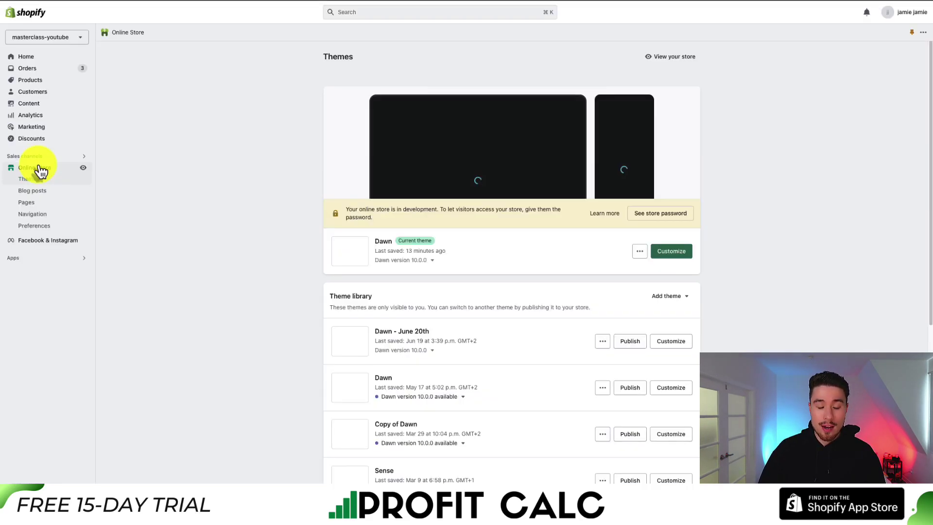
- Customize the current Dawn theme and scroll the home page preview down to the footer
left_click(678, 257)
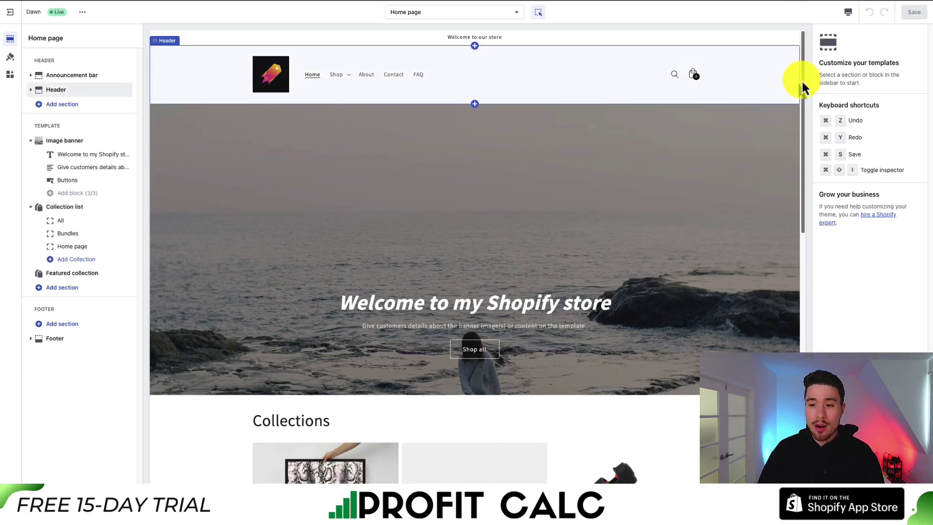
left_click_drag(802, 87, 798, 361)
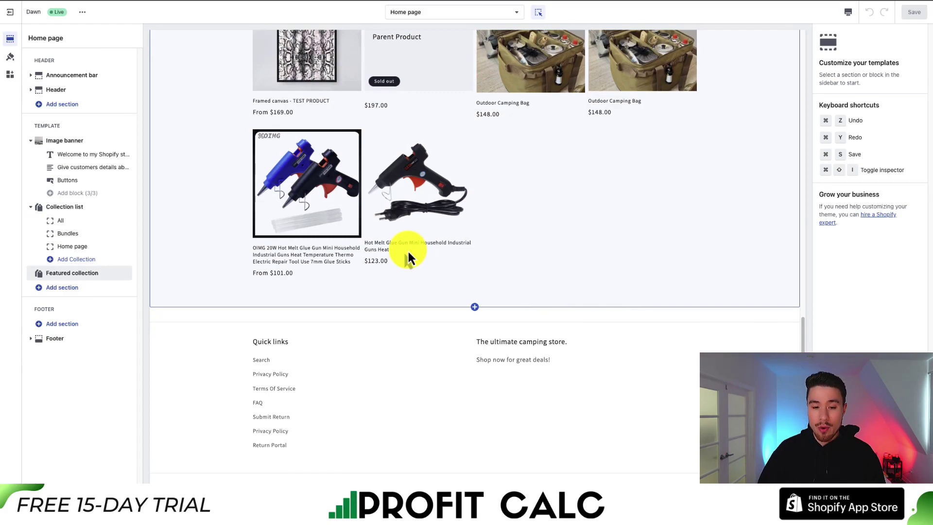
mouse_move(470, 291)
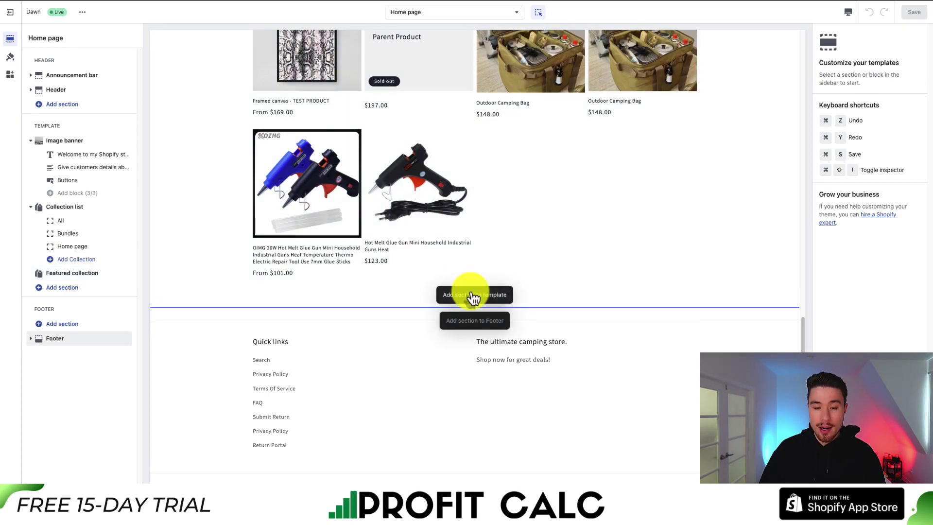
- Add a section from the Apps list, searching 'insta' and picking Instafeed App
left_click(473, 295)
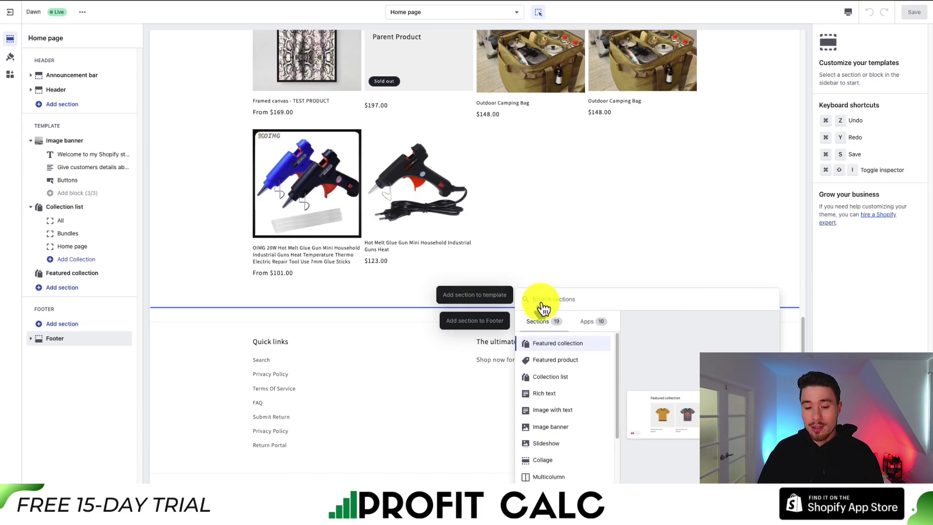
key("Down")
key("Down")
key("Down")
key("Down")
key("Down")
key("Down")
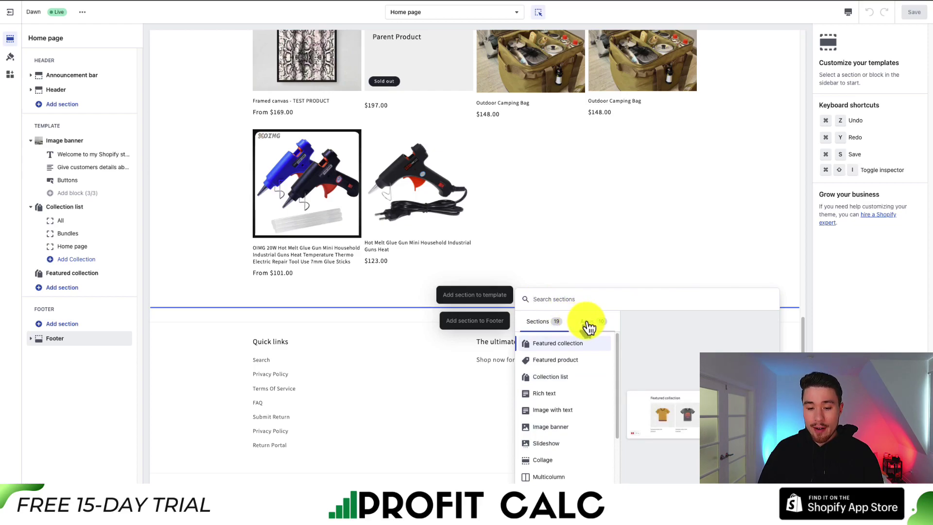
left_click(588, 325)
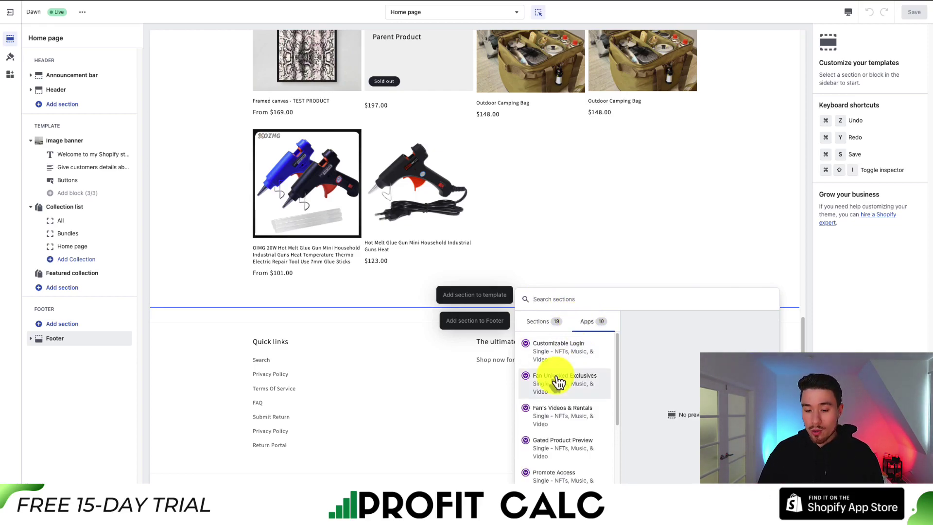
left_click(577, 300)
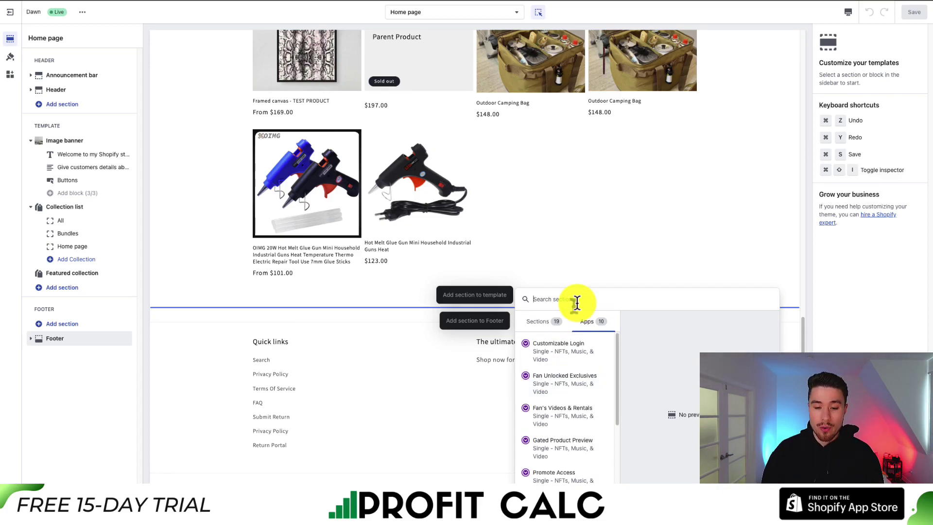
type("insta")
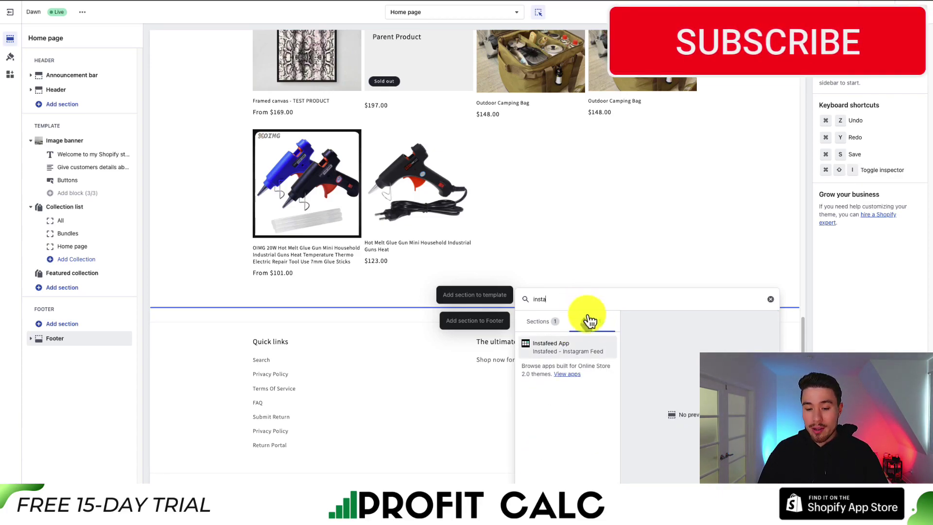
left_click(586, 349)
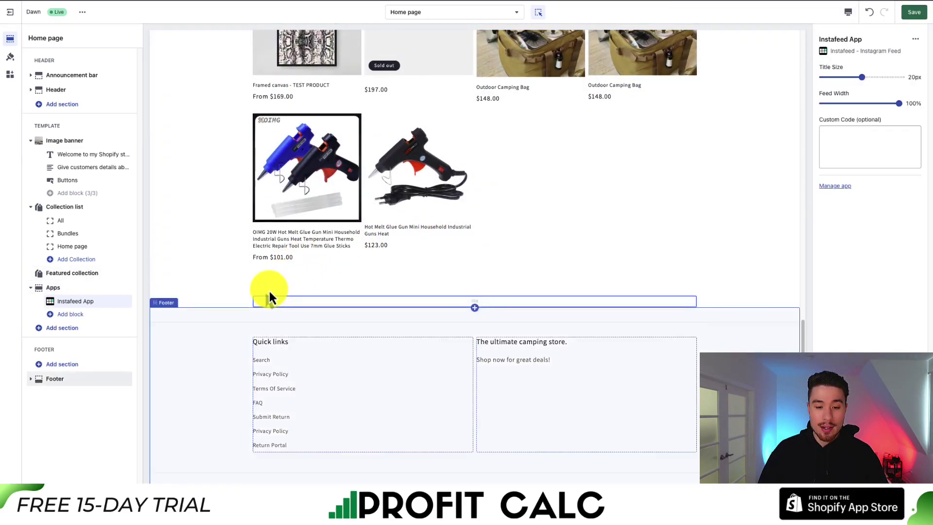
- Scroll the preview and switch to the Profit Calc dashboard showing $118.04 profit
scroll(243, 273, "down", 4)
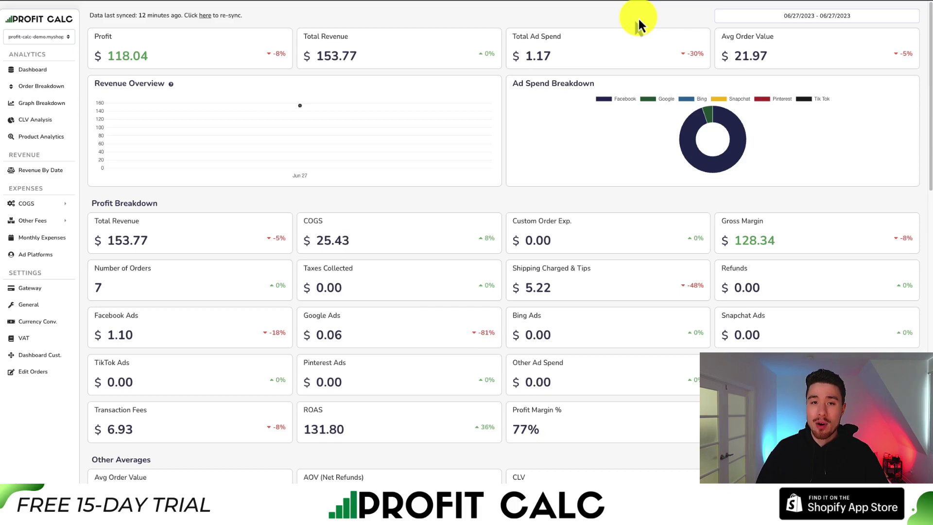
- Switch the Profit Calc date range to Last 7 Days (06/21–06/27/2023) and review the metrics
left_click(783, 16)
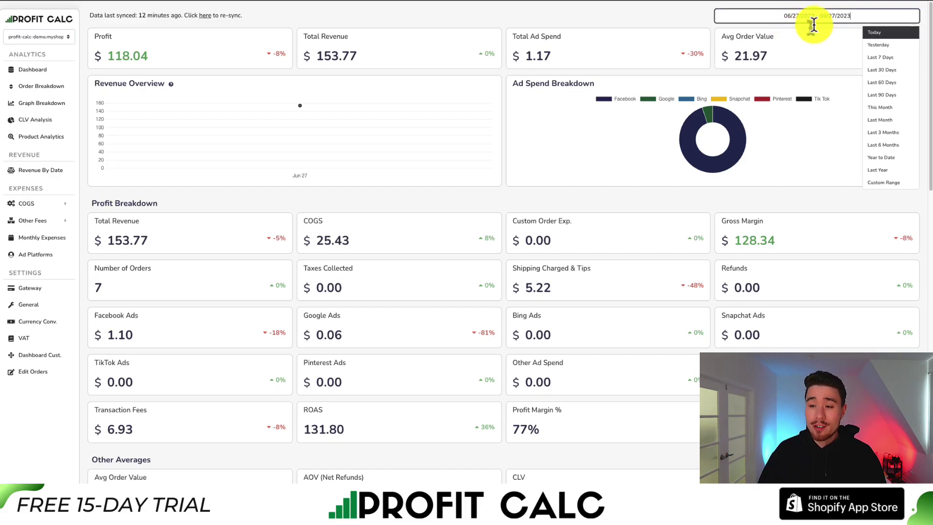
left_click(883, 60)
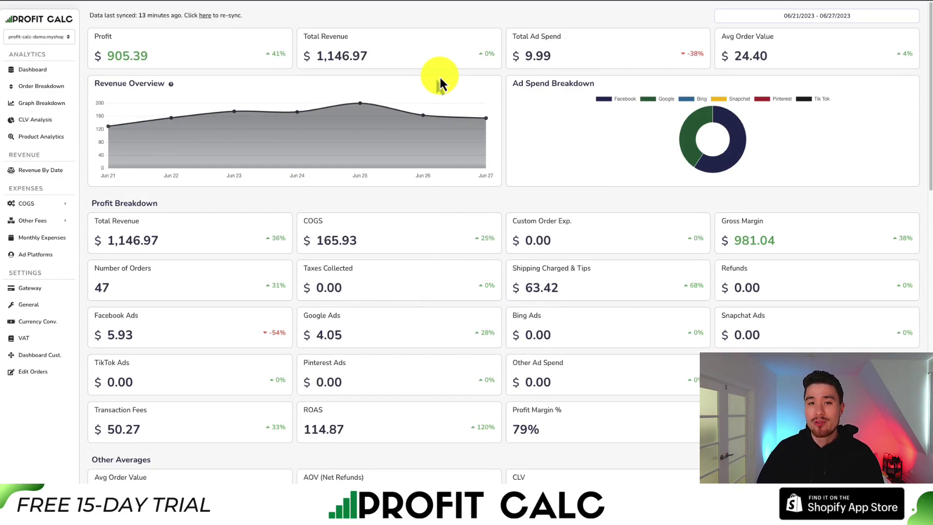
scroll(917, 150, "down", 10)
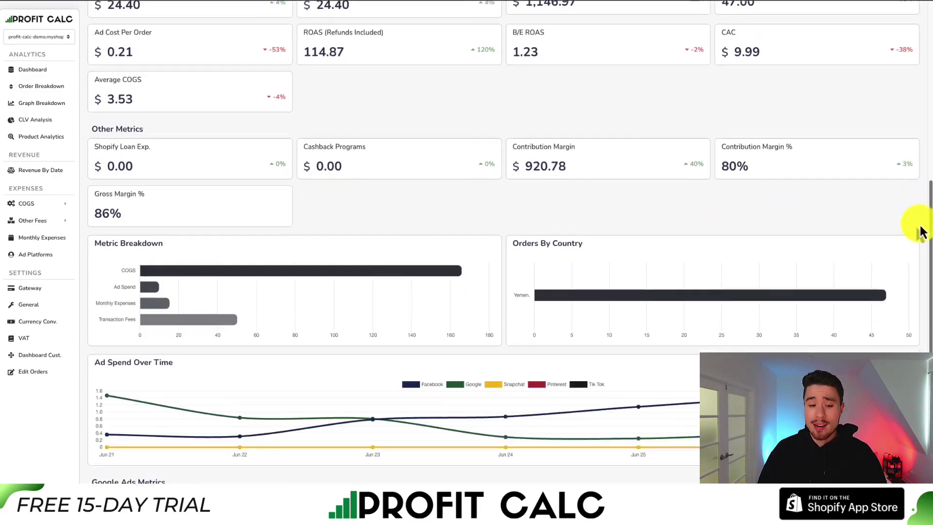
scroll(916, 250, "down", 4)
scroll(910, 246, "up", 8)
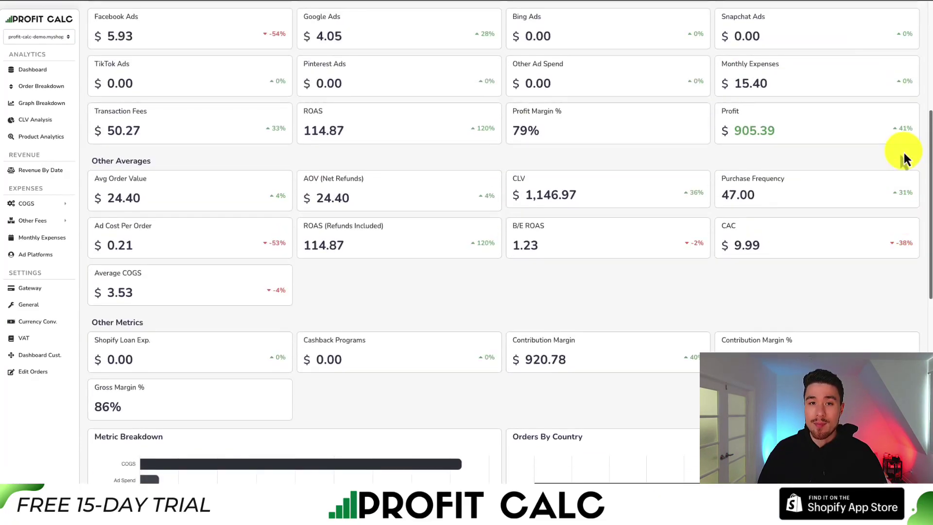
scroll(904, 158, "up", 6)
mouse_move(891, 37)
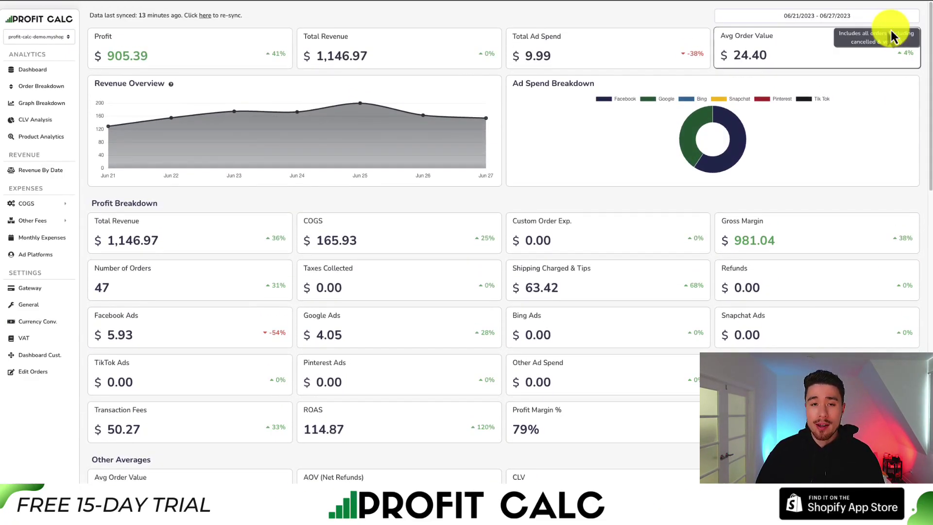
triple_click(17, 24)
left_click(24, 23)
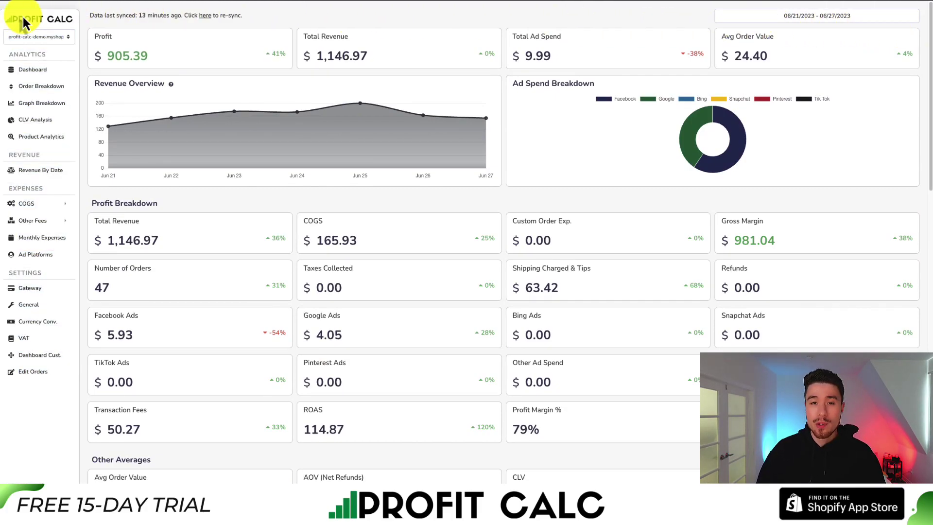